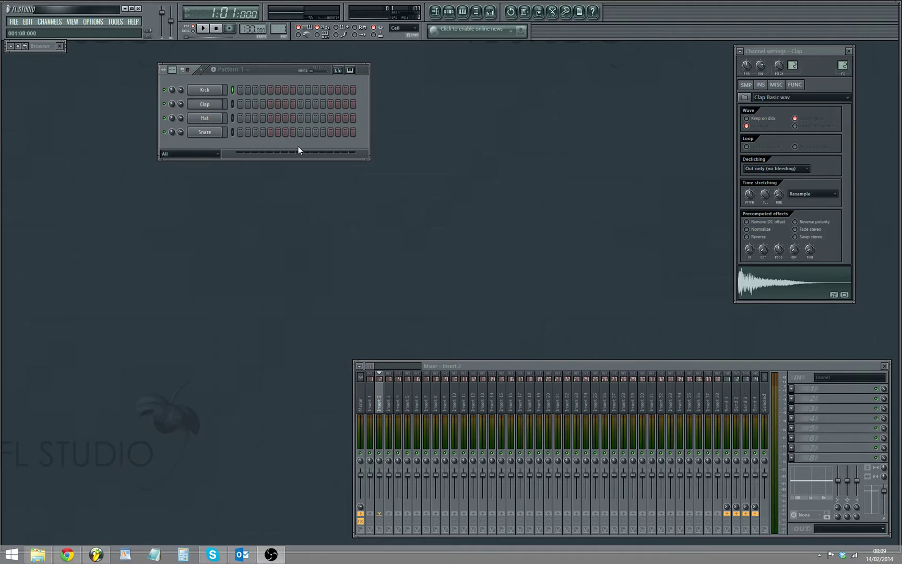
Select the Snare channel and rename mixer insert 4 to SNARE
{"action": "left_click", "coordinate": [14, 21]}
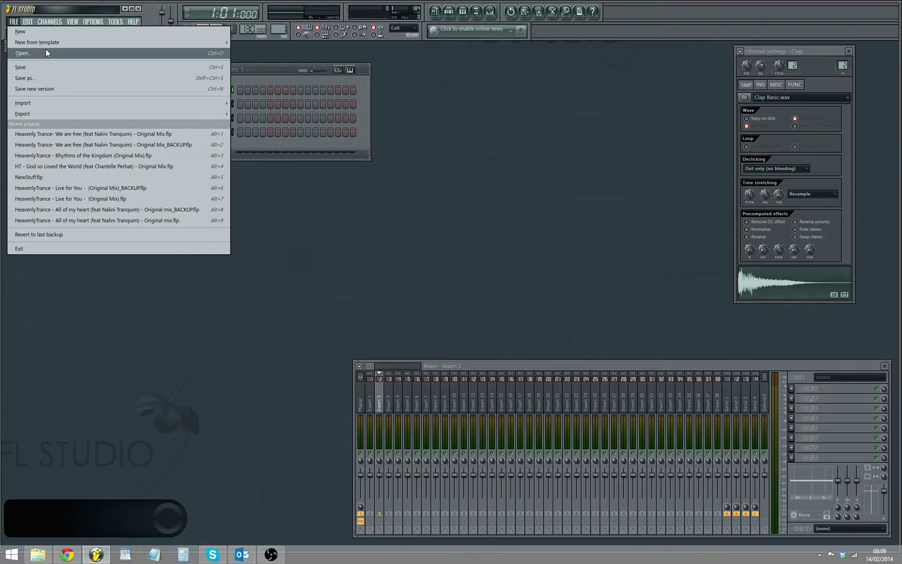
{"action": "left_click", "coordinate": [49, 23]}
{"action": "left_click", "coordinate": [13, 22]}
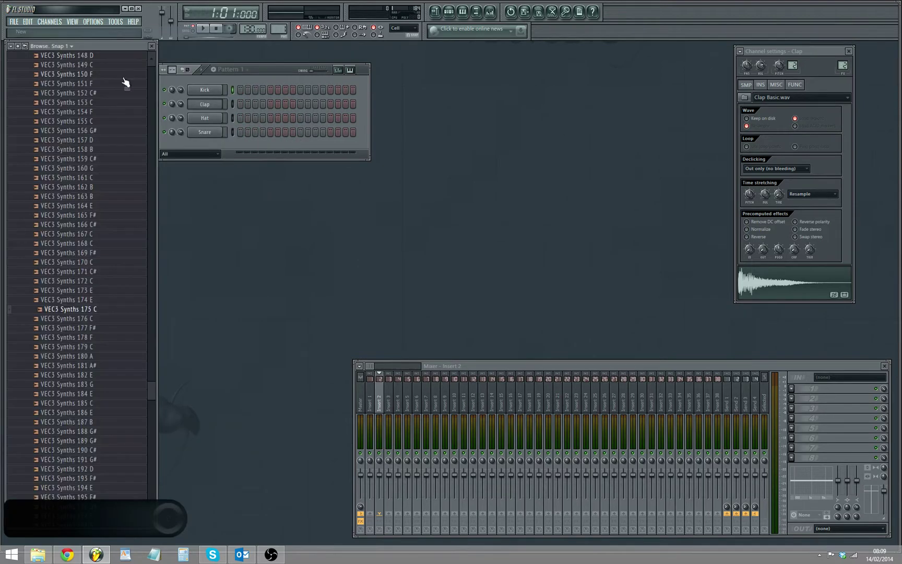
{"action": "left_click", "coordinate": [211, 133]}
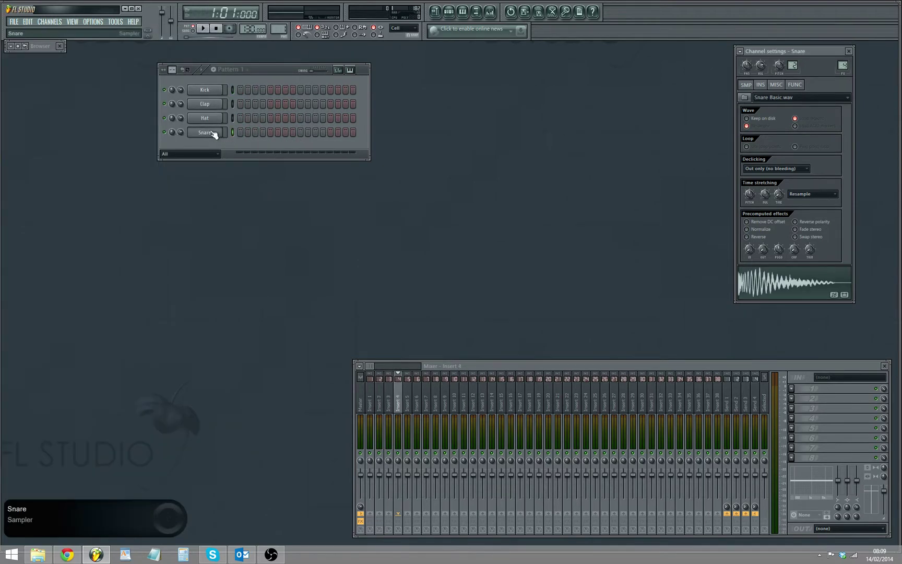
{"action": "double_click", "coordinate": [398, 409]}
{"action": "type", "text": "S"}
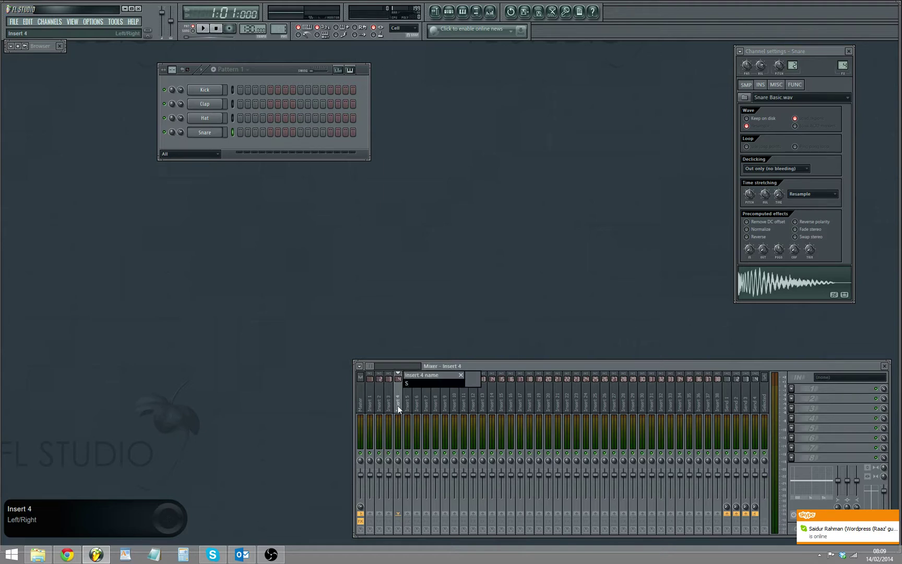
{"action": "type", "text": "NARE"}
{"action": "key", "text": "Return"}
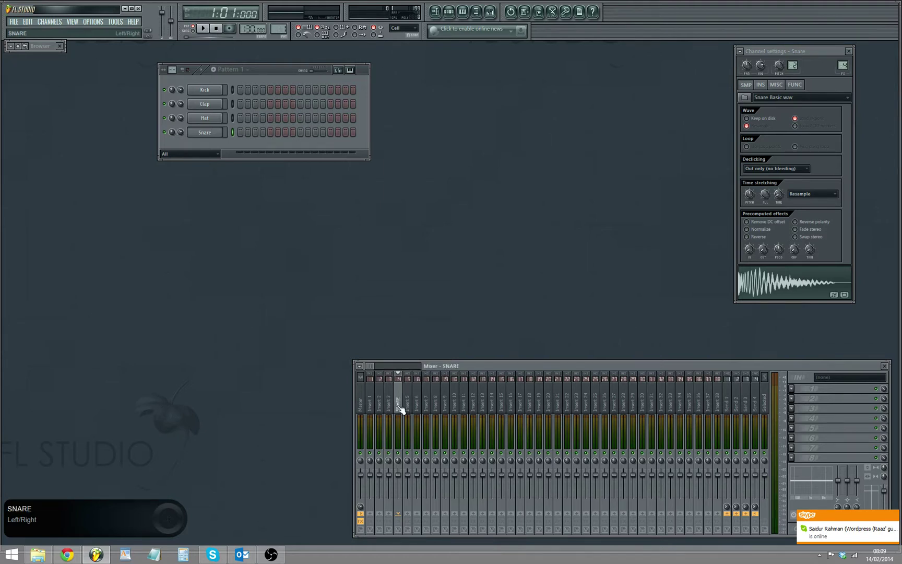
Rename mixer insert 5 to REVERB, correcting the first entry, then select the SNARE track
{"action": "double_click", "coordinate": [408, 407]}
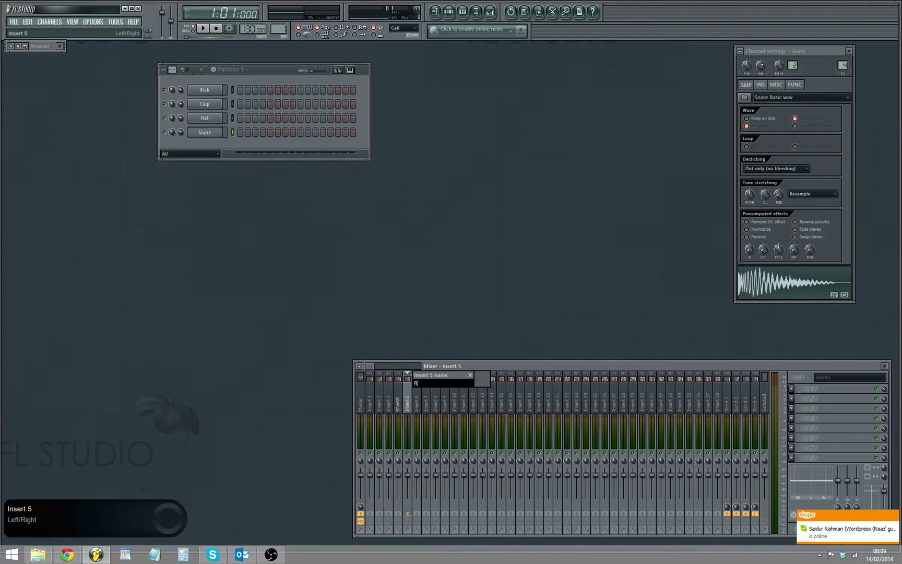
{"action": "type", "text": "REVER"}
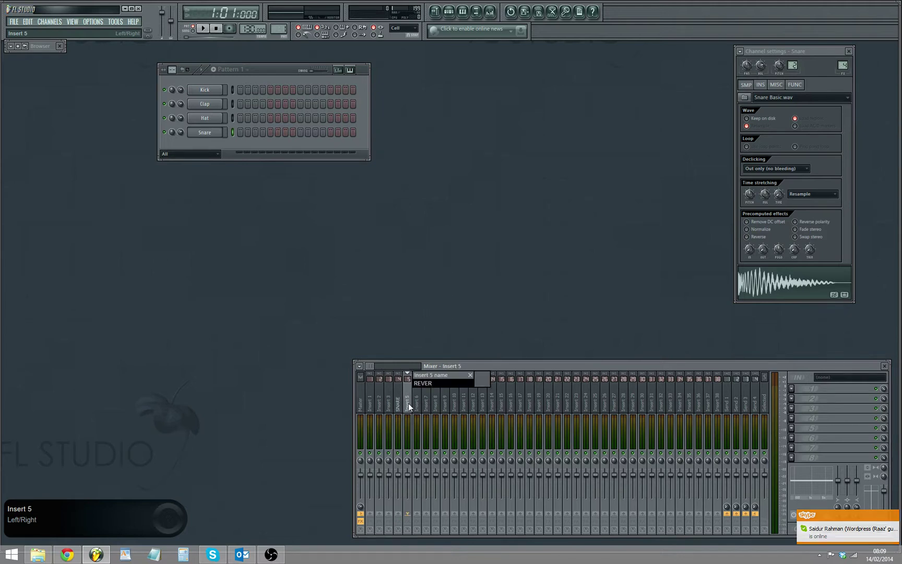
{"action": "key", "text": "Return"}
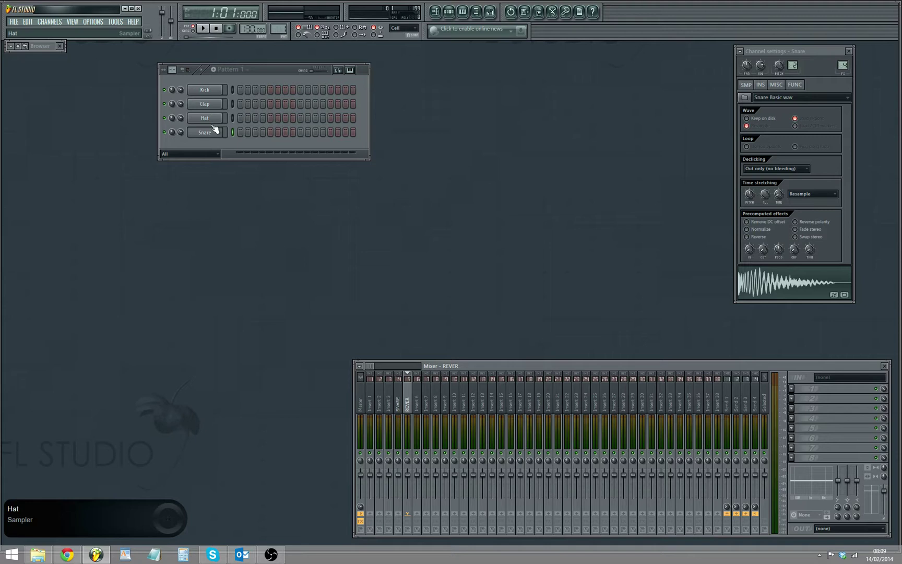
{"action": "double_click", "coordinate": [406, 400]}
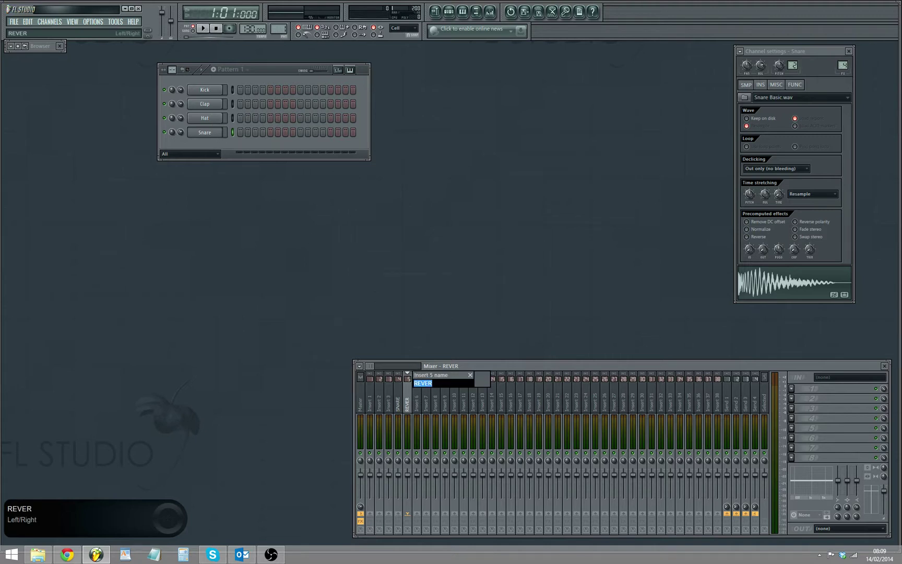
{"action": "key", "text": "End"}
{"action": "type", "text": "B"}
{"action": "key", "text": "Return"}
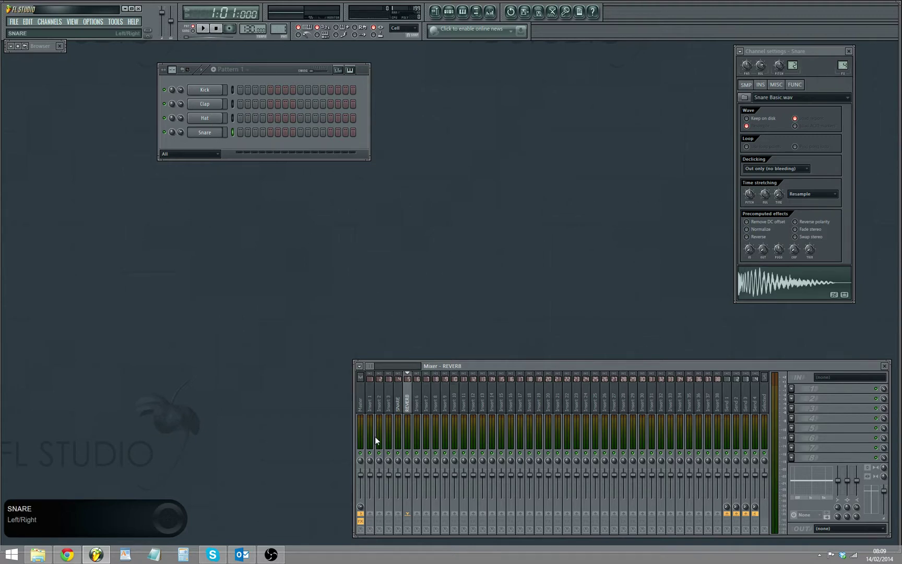
{"action": "left_click", "coordinate": [400, 401]}
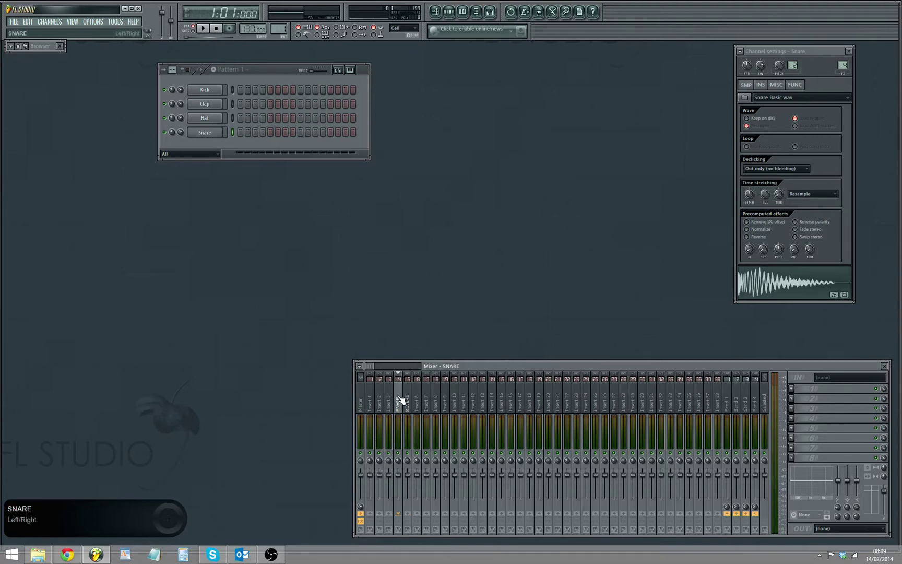
Audition the snare sample and enable the SNARE track's send into the REVERB track
{"action": "left_click", "coordinate": [206, 133]}
{"action": "left_click", "coordinate": [205, 133]}
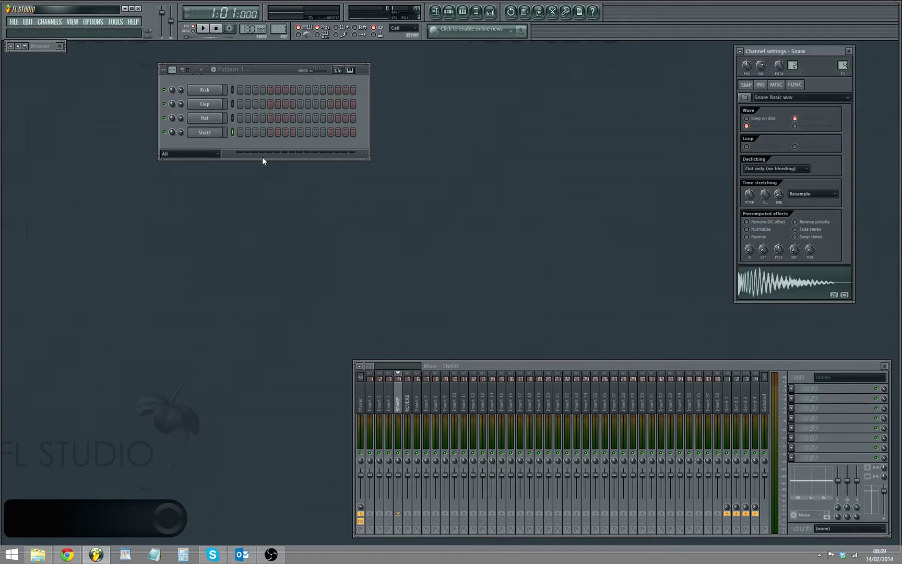
{"action": "left_click", "coordinate": [778, 289]}
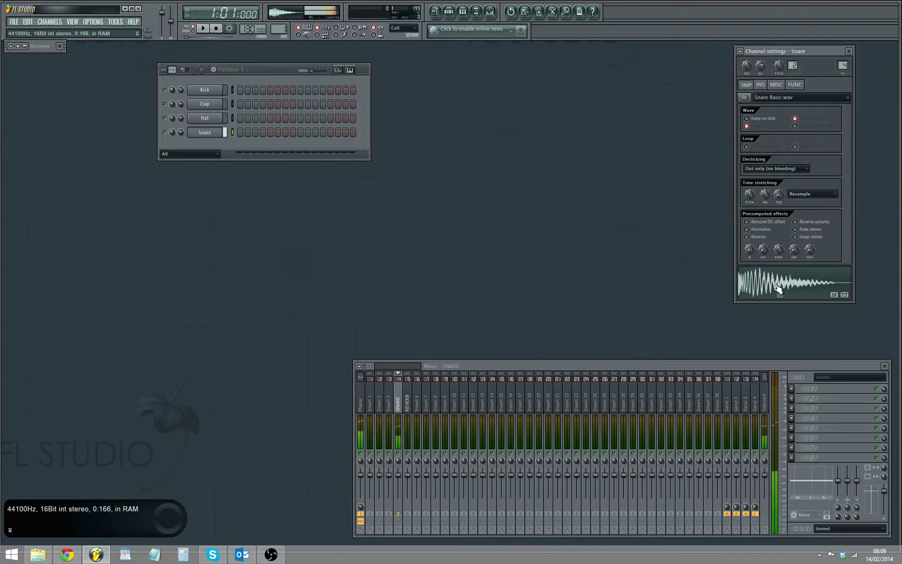
{"action": "left_click", "coordinate": [778, 288]}
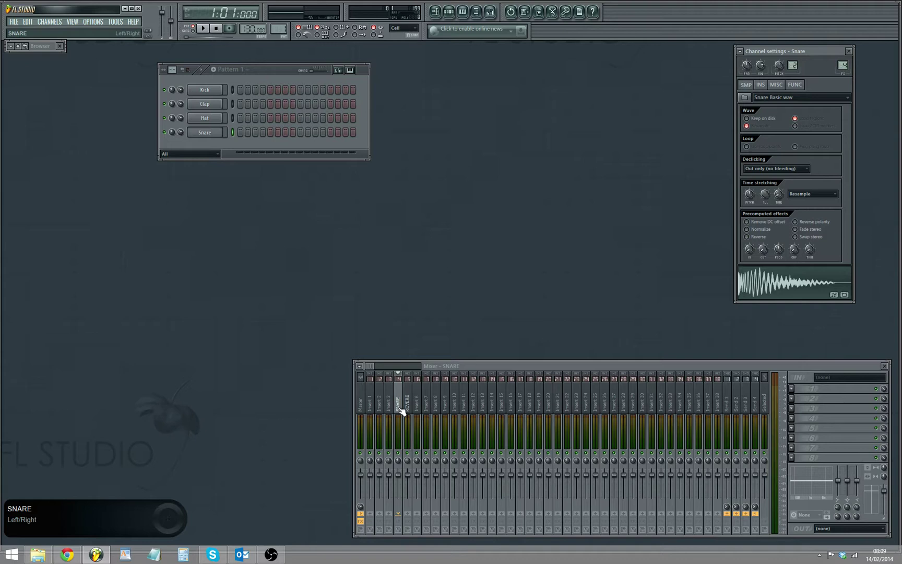
{"action": "left_click", "coordinate": [408, 514]}
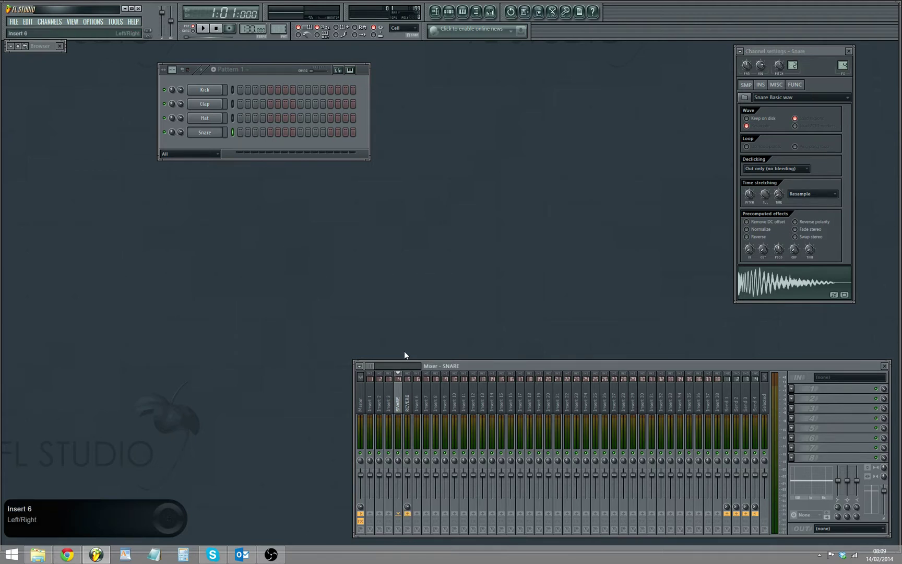
{"action": "left_click", "coordinate": [408, 404]}
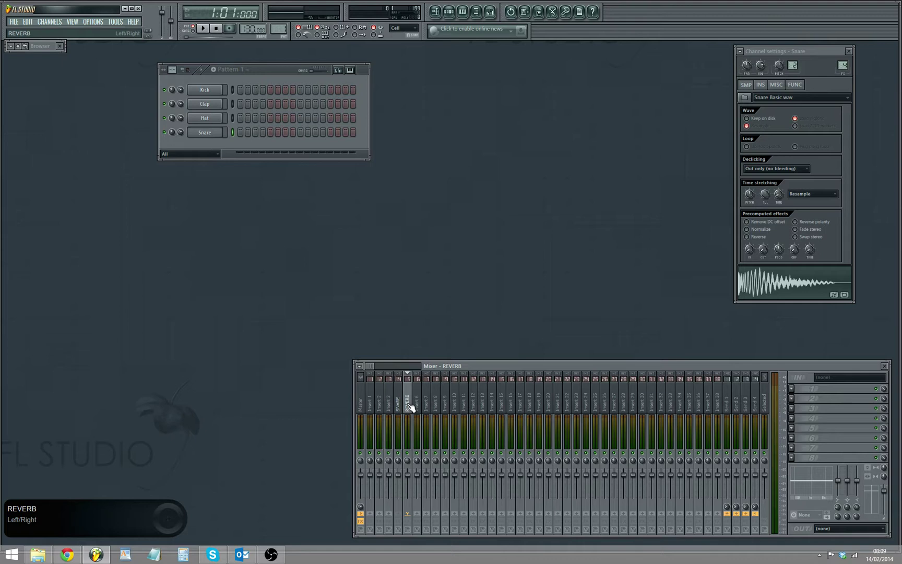
Load Fruity Reeverb 2 into REVERB's first FX slot, lower its Dry level, and widen the room
{"action": "left_click", "coordinate": [792, 389]}
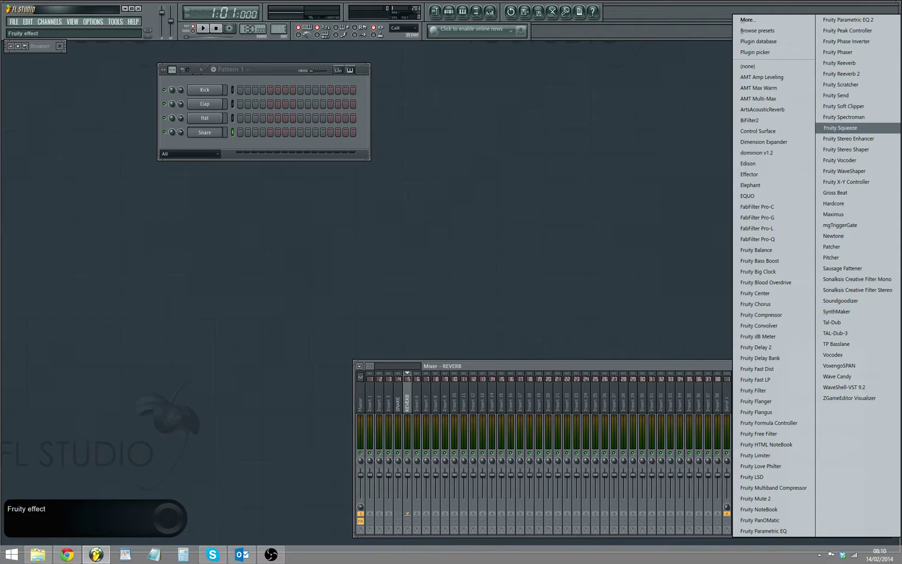
{"action": "left_click", "coordinate": [843, 74]}
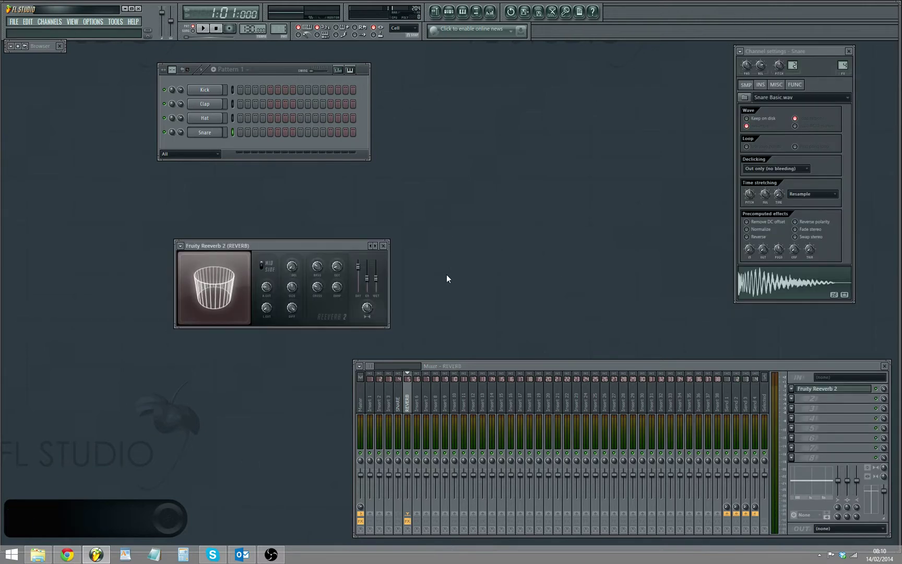
{"action": "mouse_move", "coordinate": [361, 271]}
{"action": "left_mouse_down"}
{"action": "mouse_move", "coordinate": [360, 291]}
{"action": "mouse_move", "coordinate": [368, 291]}
{"action": "mouse_move", "coordinate": [376, 260]}
{"action": "left_mouse_up"}
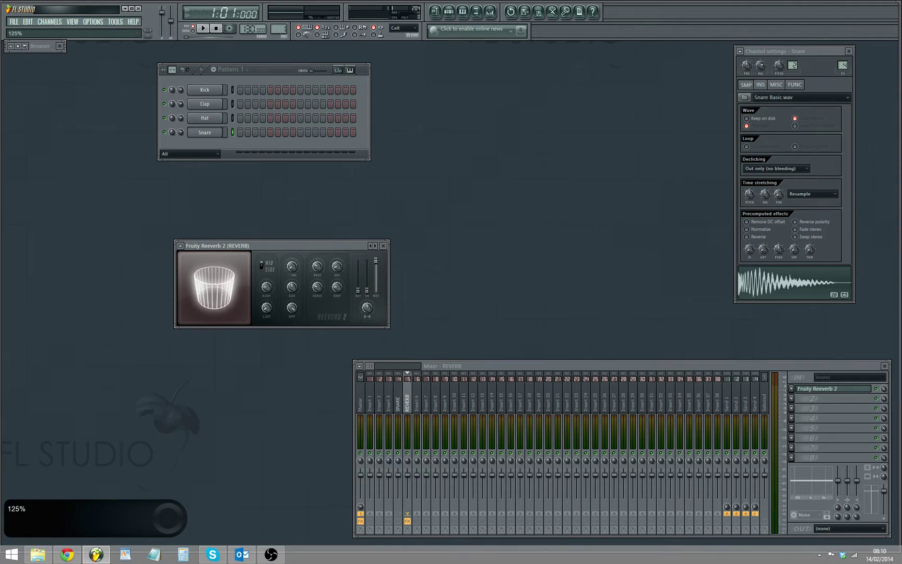
{"action": "left_click_drag", "start_coordinate": [232, 312], "coordinate": [235, 311]}
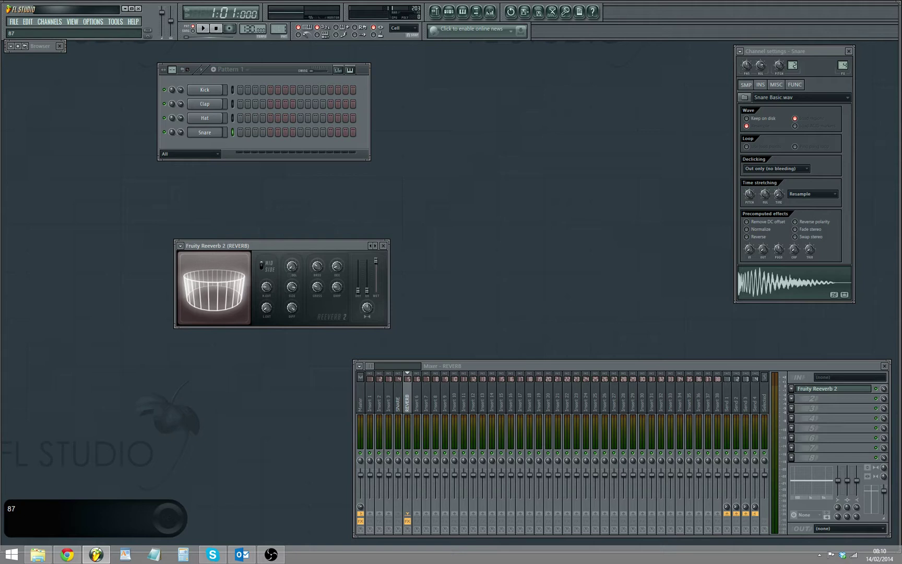
{"action": "left_click_drag", "start_coordinate": [365, 245], "coordinate": [451, 222]}
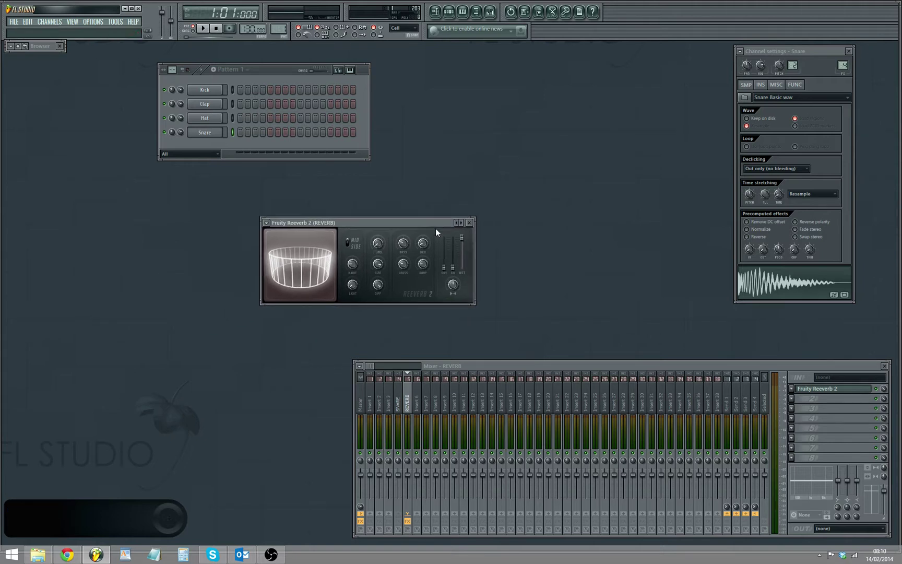
{"action": "left_click", "coordinate": [786, 289]}
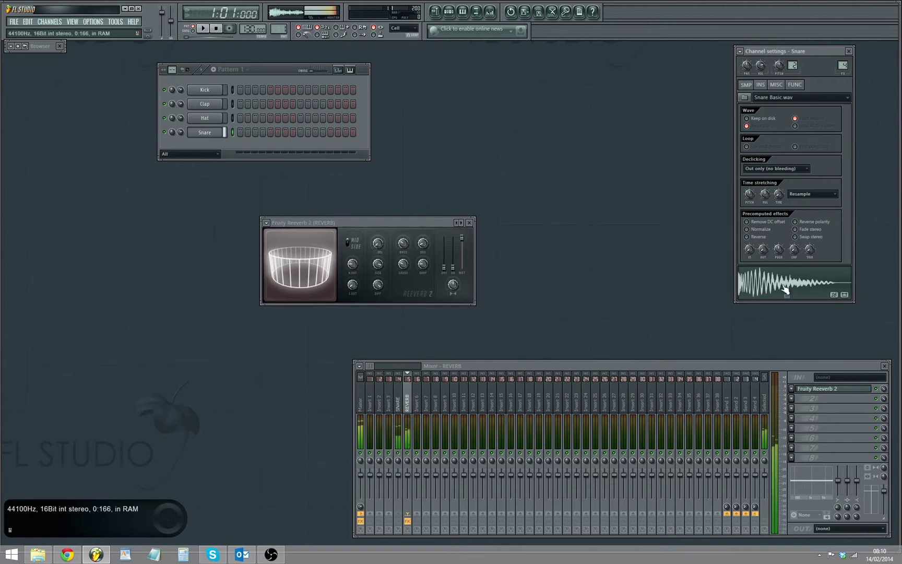
{"action": "left_click", "coordinate": [469, 223]}
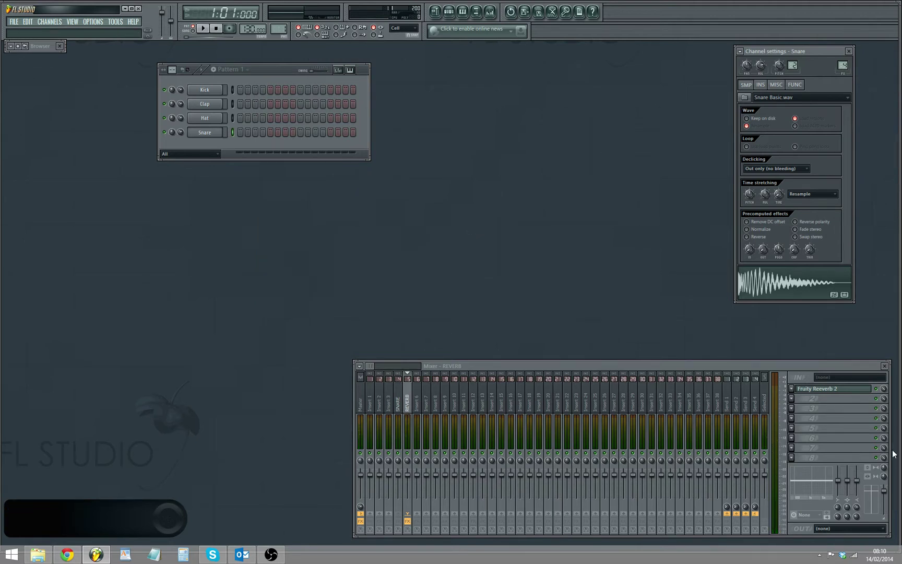
Load Fruity Limiter into REVERB's second FX slot after the reverb
{"action": "left_click", "coordinate": [791, 399]}
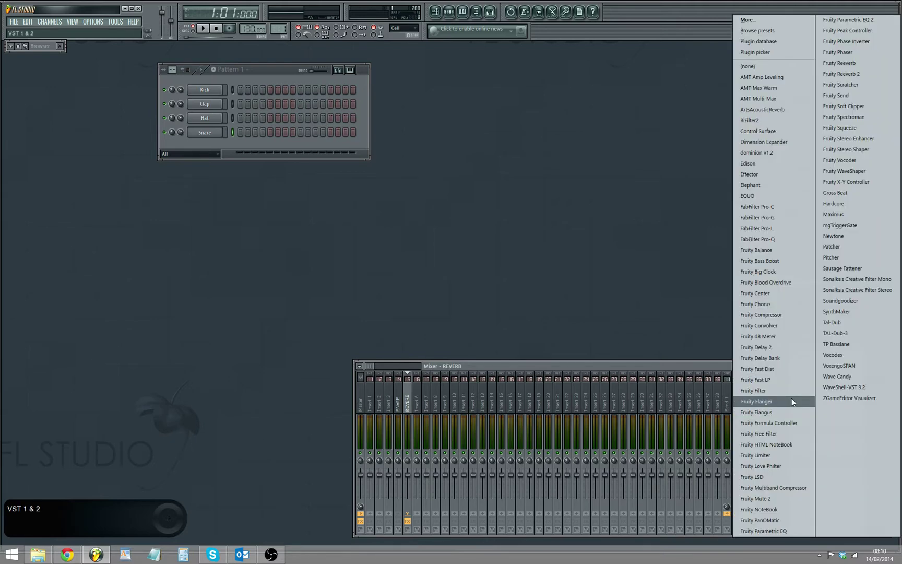
{"action": "left_click", "coordinate": [774, 455]}
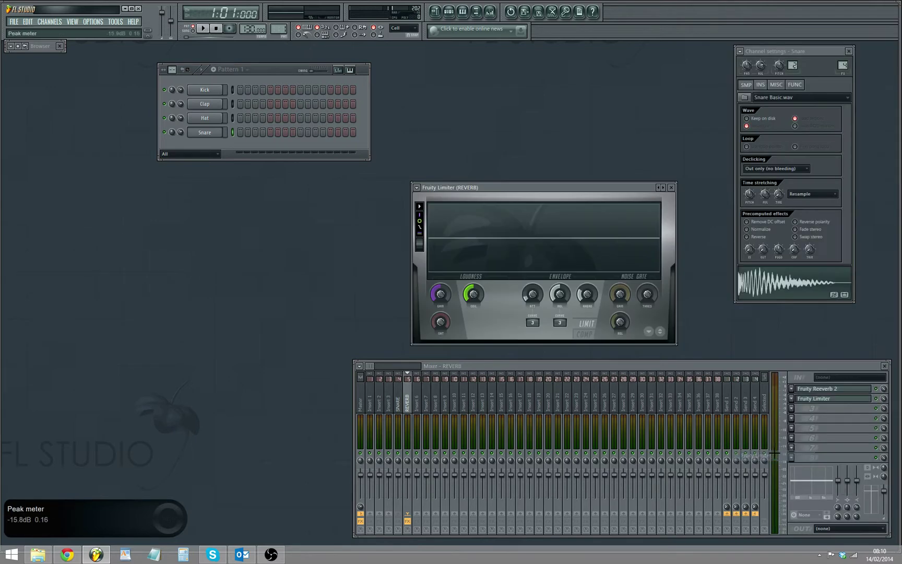
{"action": "left_click_drag", "start_coordinate": [576, 188], "coordinate": [514, 179]}
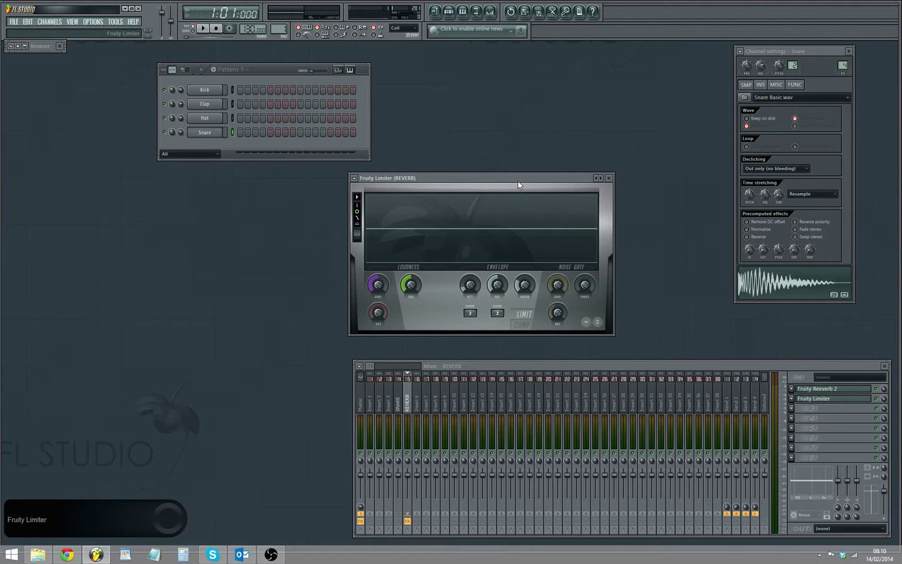
Switch Fruity Limiter to COMP mode and lower the threshold to about -14.4 dB
{"action": "left_click", "coordinate": [522, 325]}
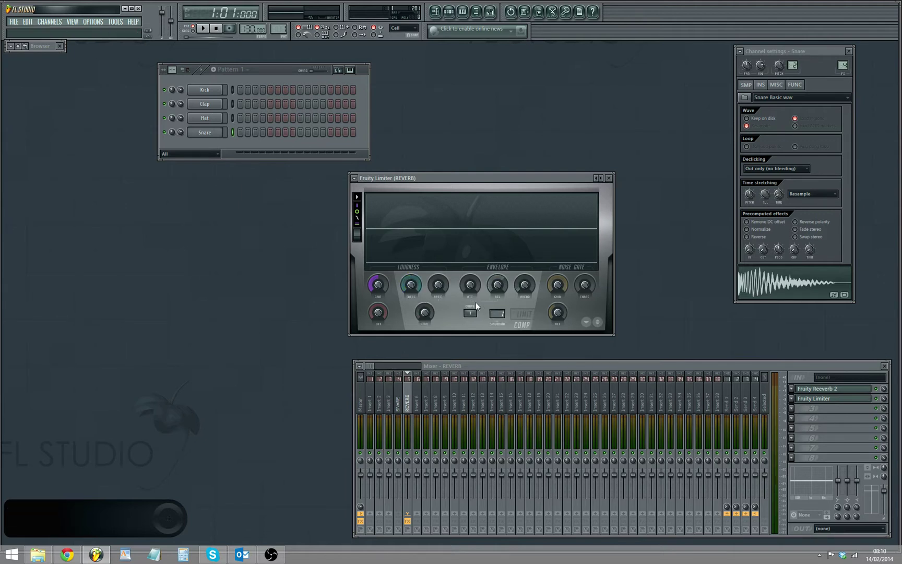
{"action": "left_click_drag", "start_coordinate": [410, 284], "coordinate": [468, 272]}
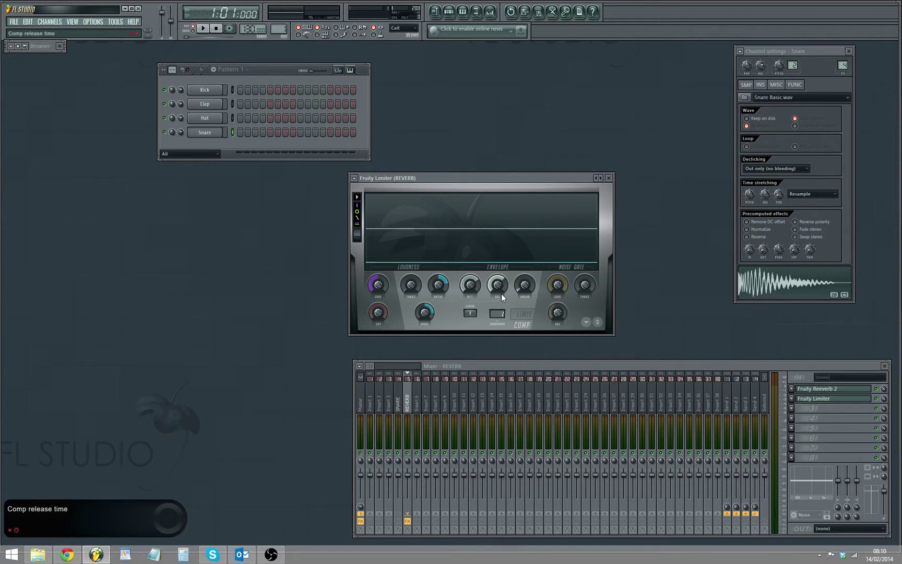
Audition the snare and lengthen the compressor RMS window to about 67 ms
{"action": "right_click", "coordinate": [217, 130]}
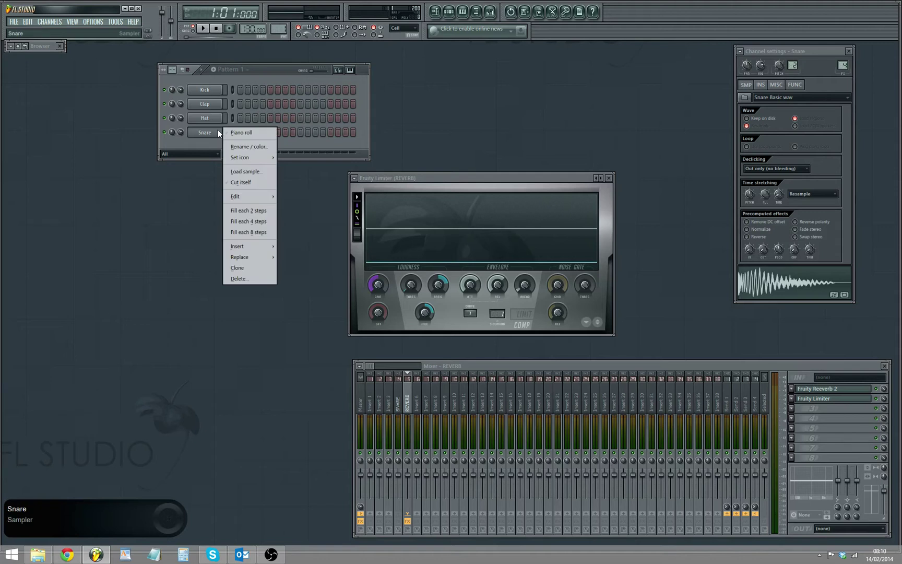
{"action": "left_click", "coordinate": [793, 287]}
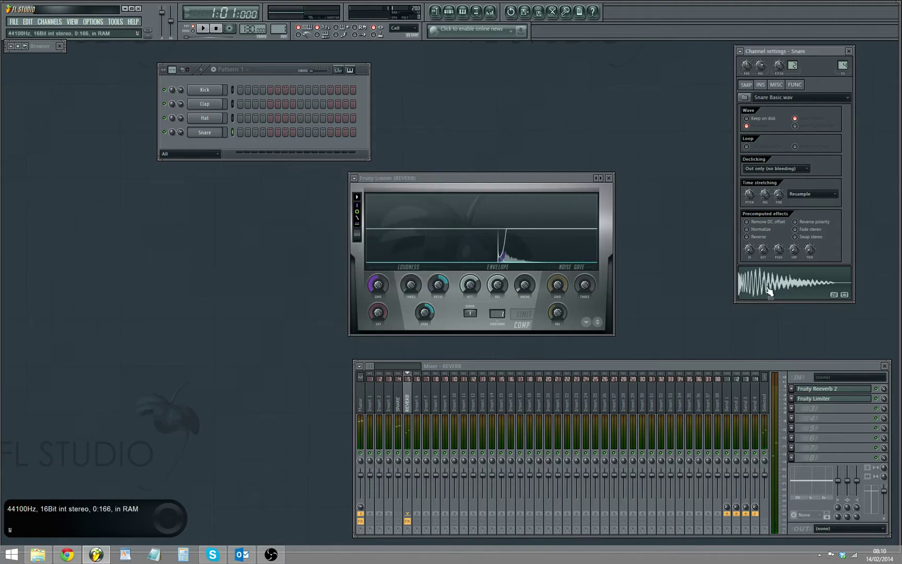
{"action": "left_click", "coordinate": [524, 286]}
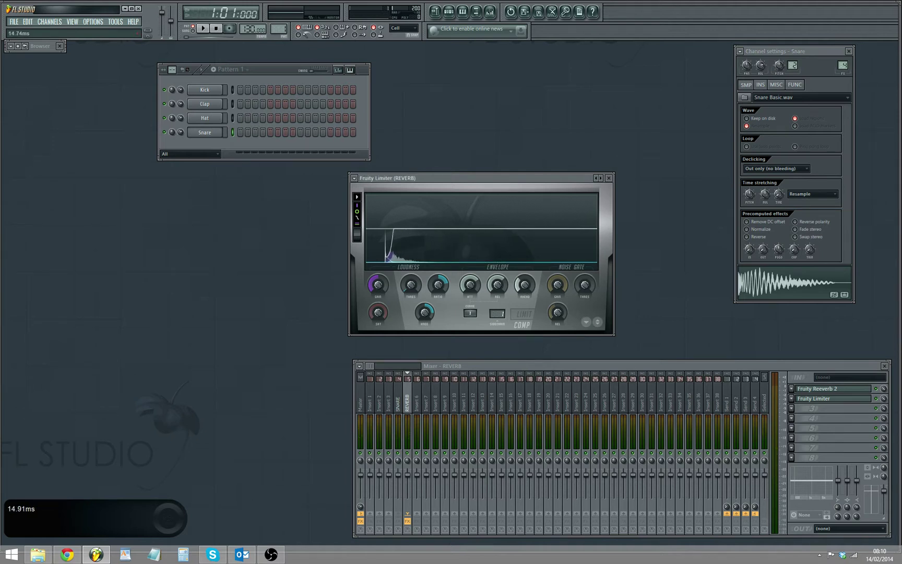
{"action": "left_click_drag", "start_coordinate": [524, 286], "coordinate": [524, 280]}
{"action": "left_click_drag", "start_coordinate": [526, 285], "coordinate": [526, 291]}
Fill the Snare row with a hit every 4 steps and start playback
{"action": "right_click", "coordinate": [212, 134]}
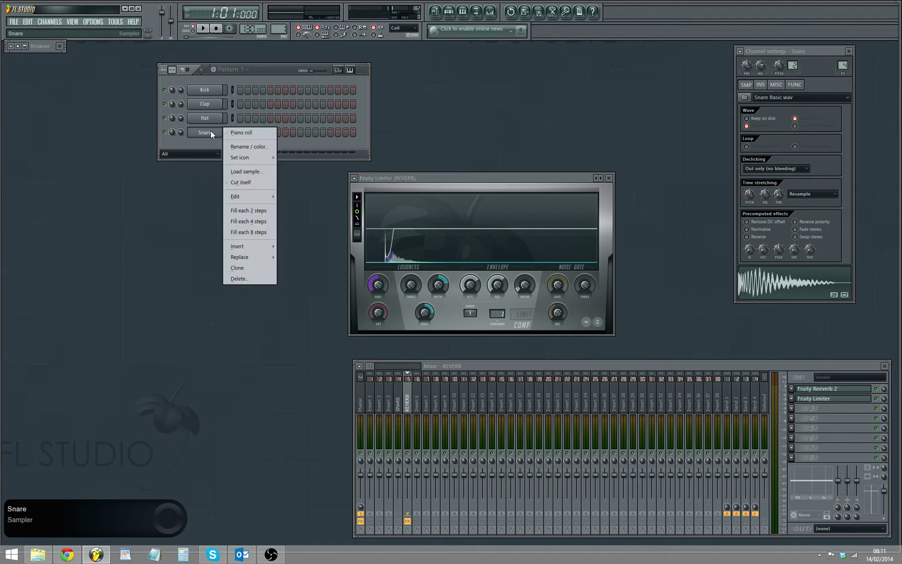
{"action": "left_click", "coordinate": [249, 221]}
{"action": "left_click", "coordinate": [203, 28]}
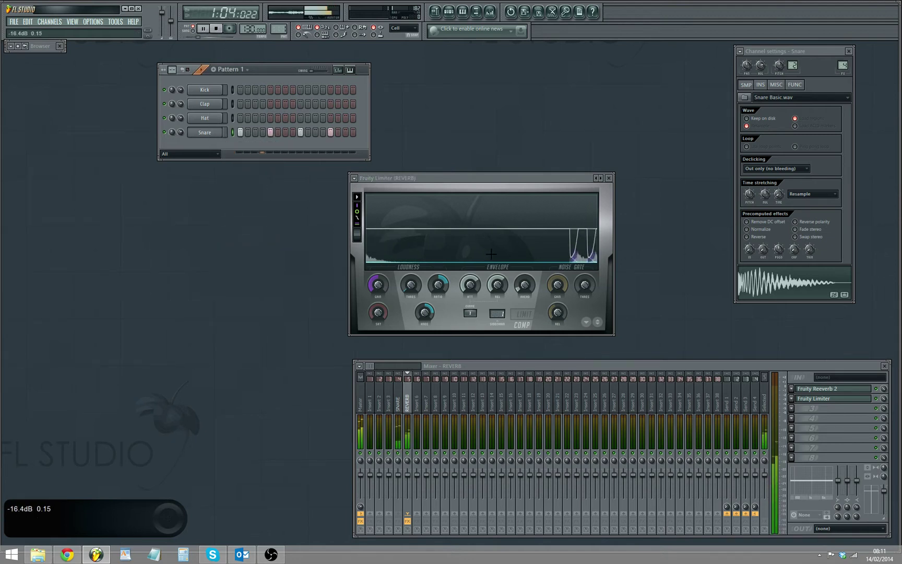
Tune the compressor RMS window by ear to about 116 ms, then stop playback
{"action": "left_click", "coordinate": [525, 286]}
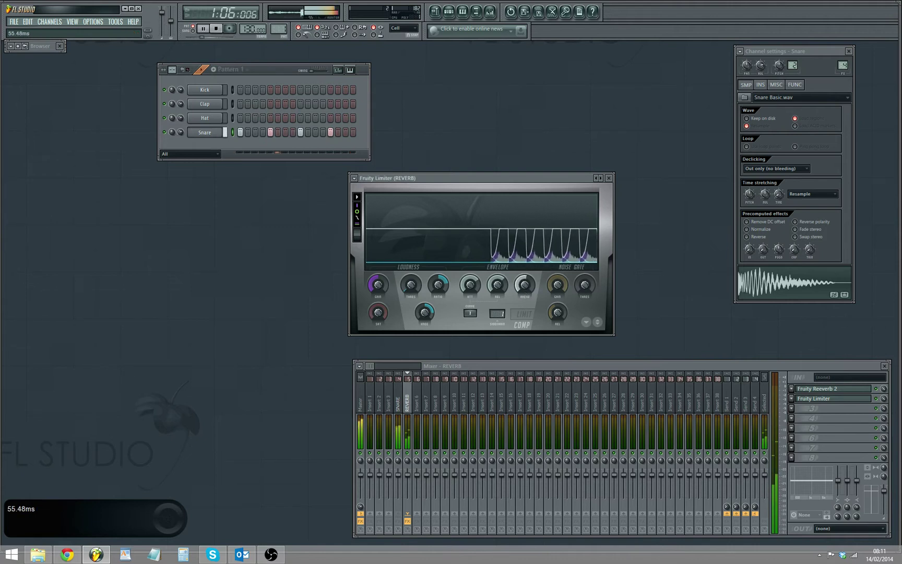
{"action": "left_click_drag", "start_coordinate": [525, 286], "coordinate": [524, 259]}
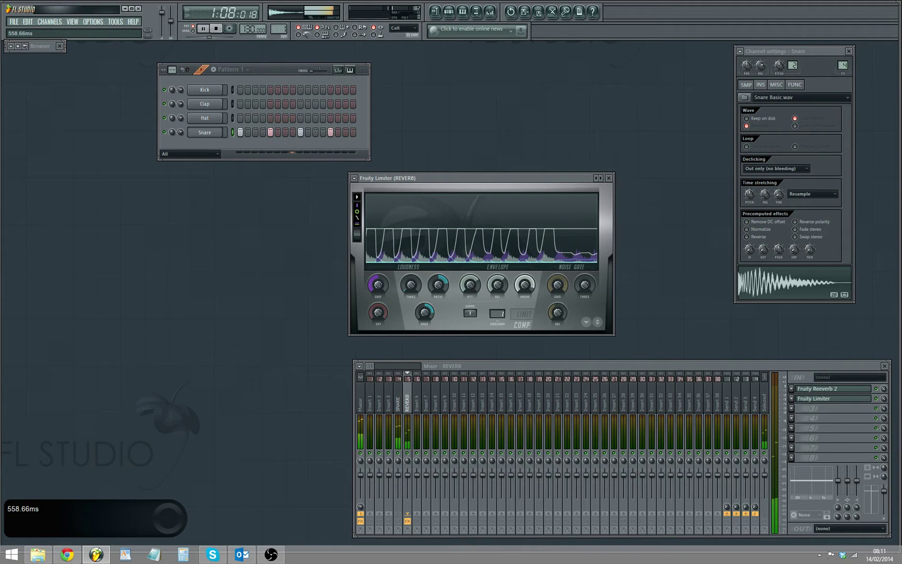
{"action": "left_click_drag", "start_coordinate": [524, 258], "coordinate": [524, 289]}
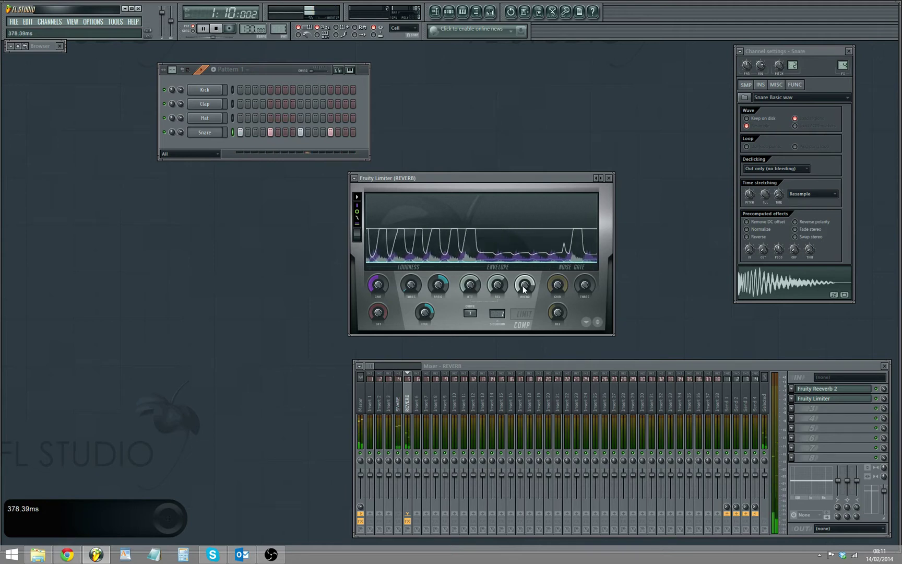
{"action": "scroll", "coordinate": [524, 288], "scroll_direction": "down", "scroll_amount": 4}
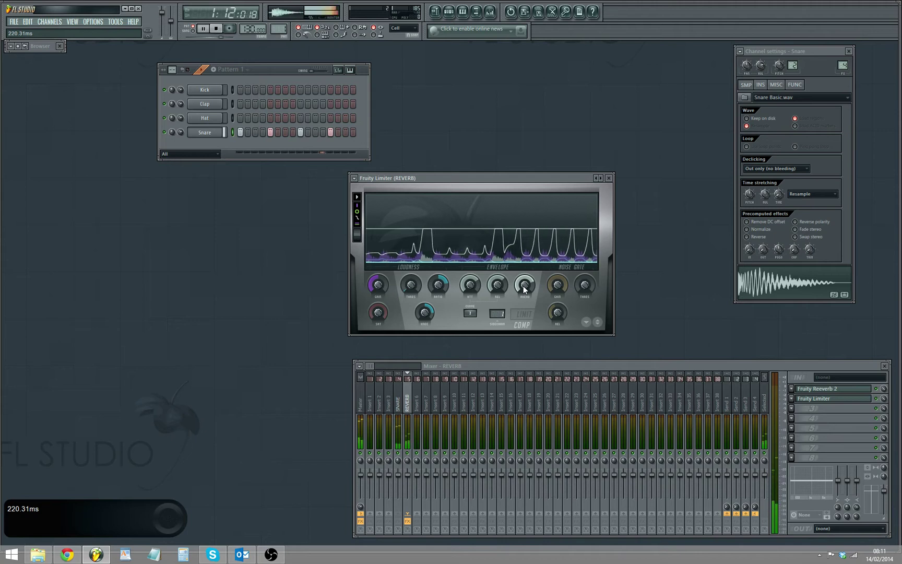
{"action": "scroll", "coordinate": [524, 289], "scroll_direction": "down", "scroll_amount": 4}
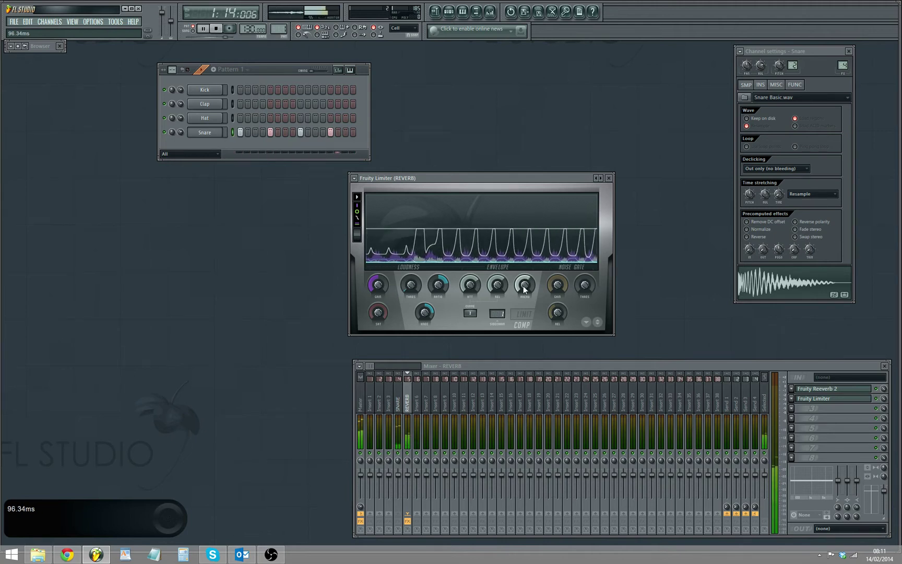
{"action": "left_click_drag", "start_coordinate": [524, 289], "coordinate": [523, 288]}
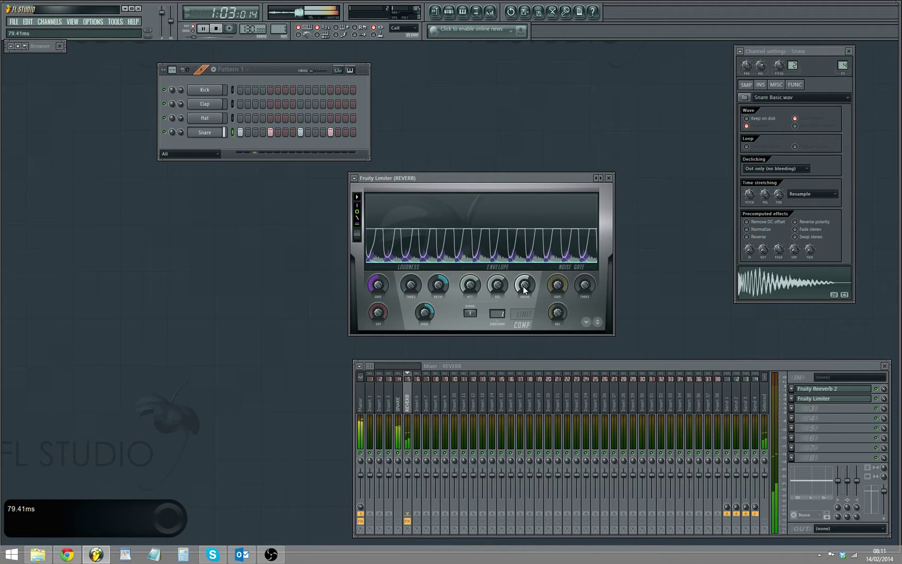
{"action": "left_click", "coordinate": [213, 32]}
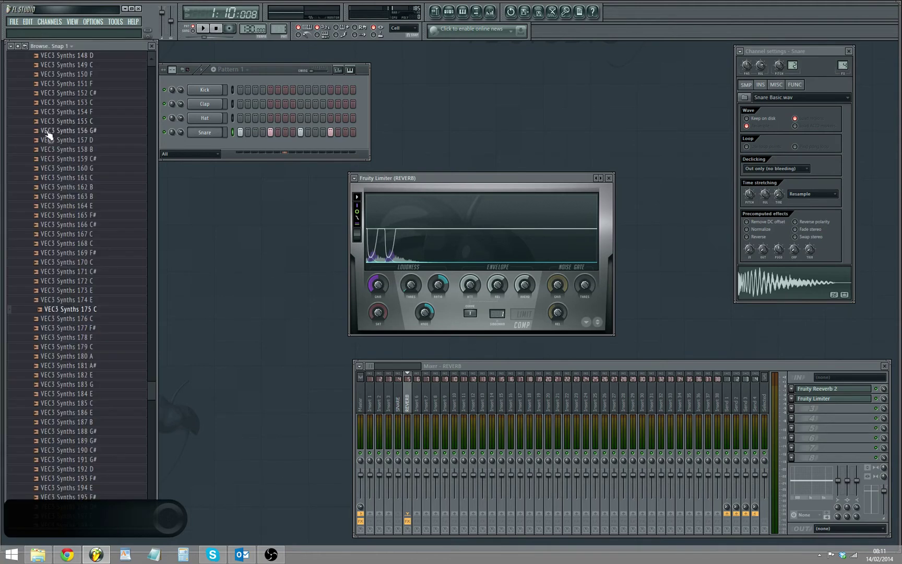
Drag the VEC3 Synths 175 C sample from the browser onto the Hat channel
{"action": "left_click_drag", "start_coordinate": [70, 308], "coordinate": [212, 125]}
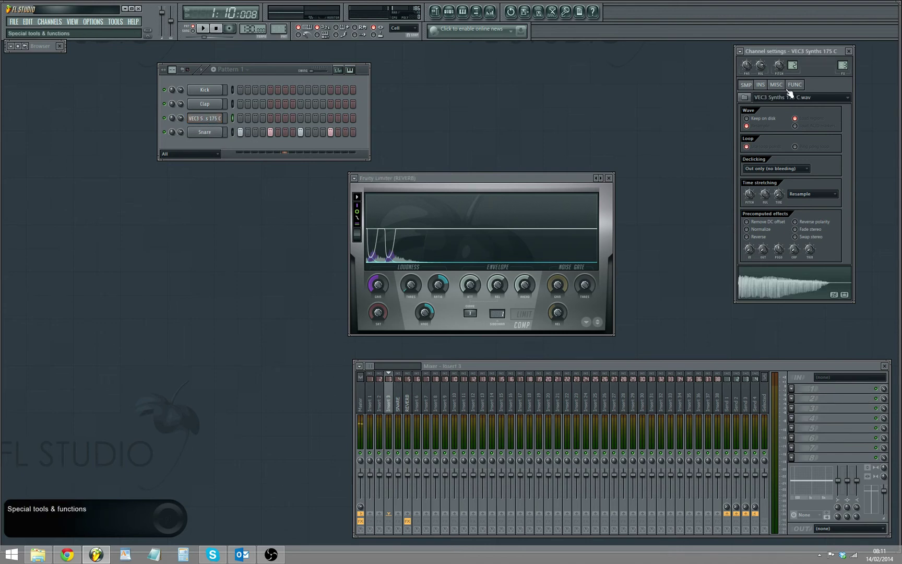
{"action": "scroll", "coordinate": [842, 65], "scroll_direction": "up", "scroll_amount": 1}
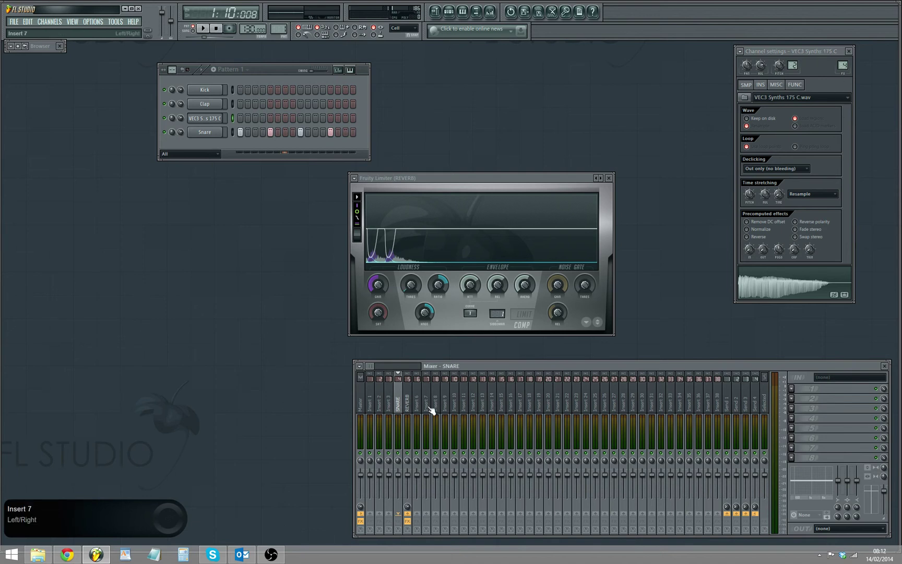
Place a VEC3 note on step 1, clear the Snare steps, and set VEC3 volume to 54%
{"action": "left_click", "coordinate": [408, 404]}
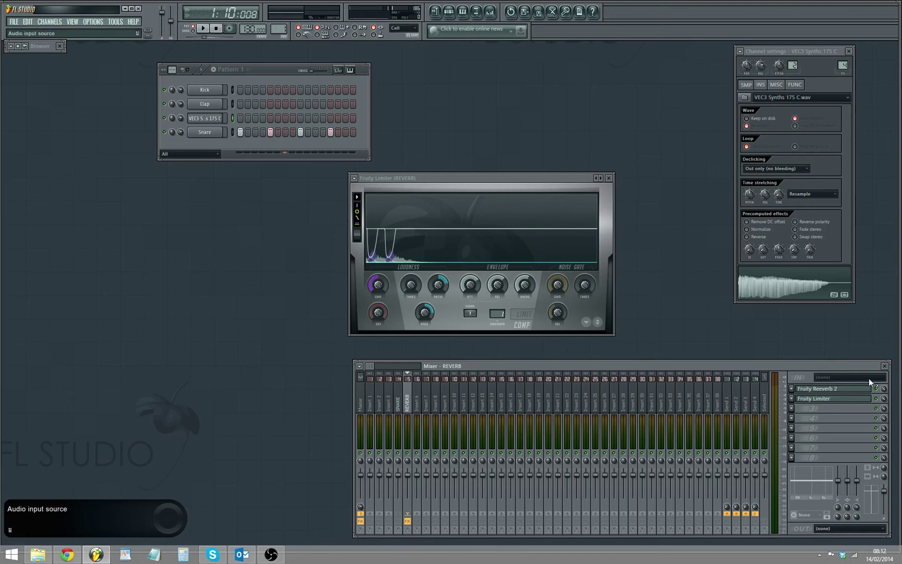
{"action": "left_click", "coordinate": [877, 399]}
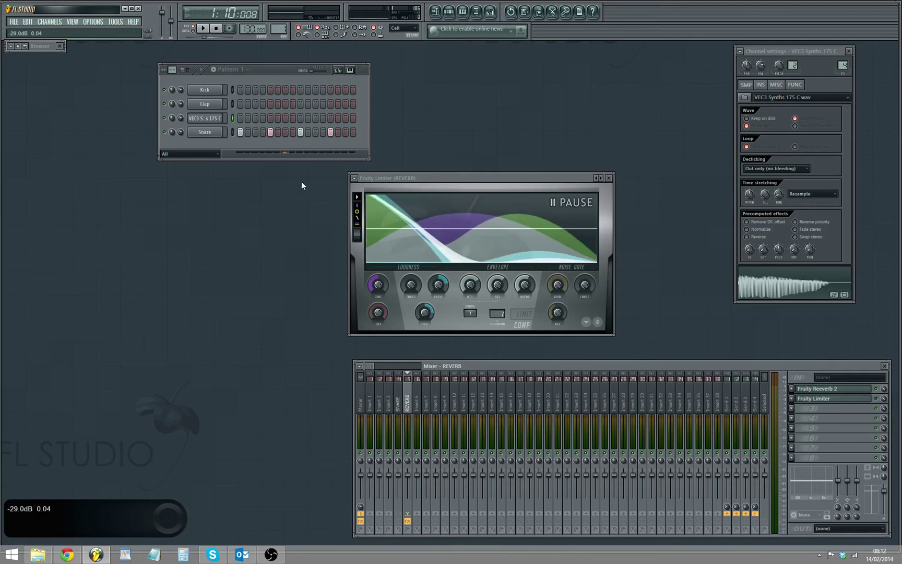
{"action": "left_click", "coordinate": [240, 119]}
{"action": "left_click_drag", "start_coordinate": [242, 131], "coordinate": [334, 132]}
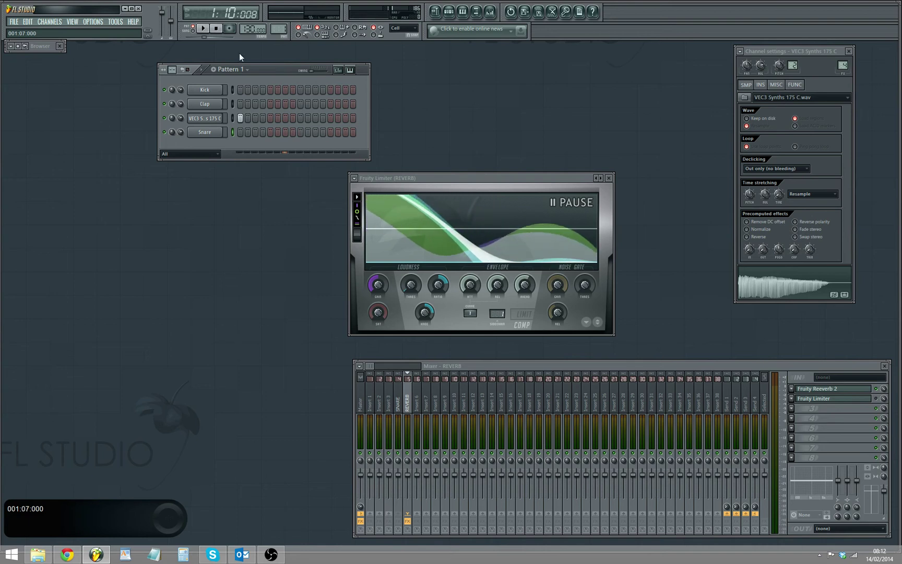
{"action": "left_click", "coordinate": [205, 29]}
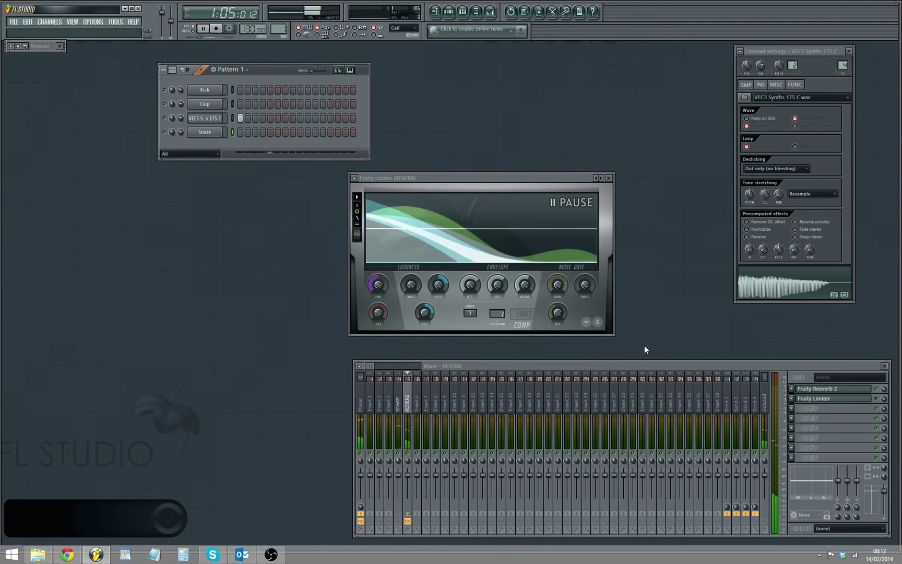
{"action": "left_click", "coordinate": [877, 398]}
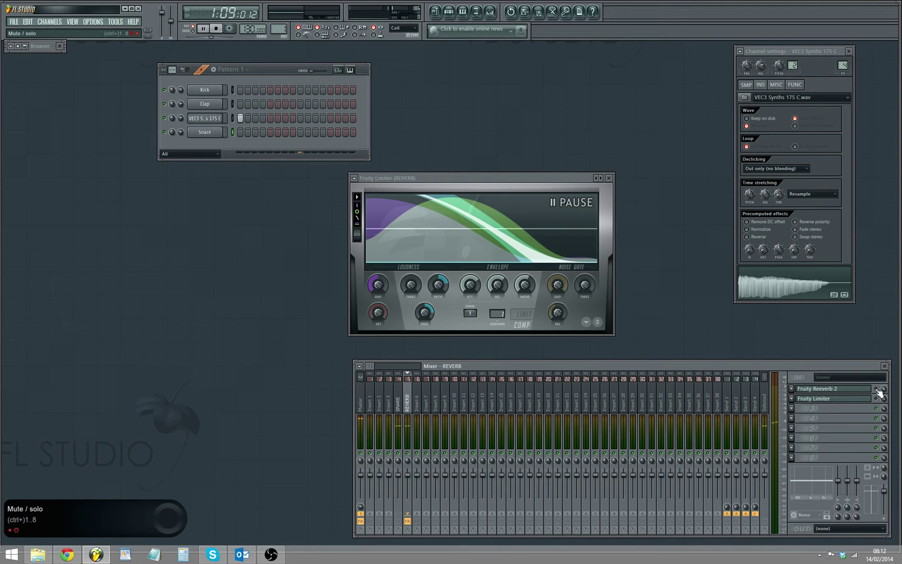
{"action": "left_click_drag", "start_coordinate": [180, 118], "coordinate": [180, 128]}
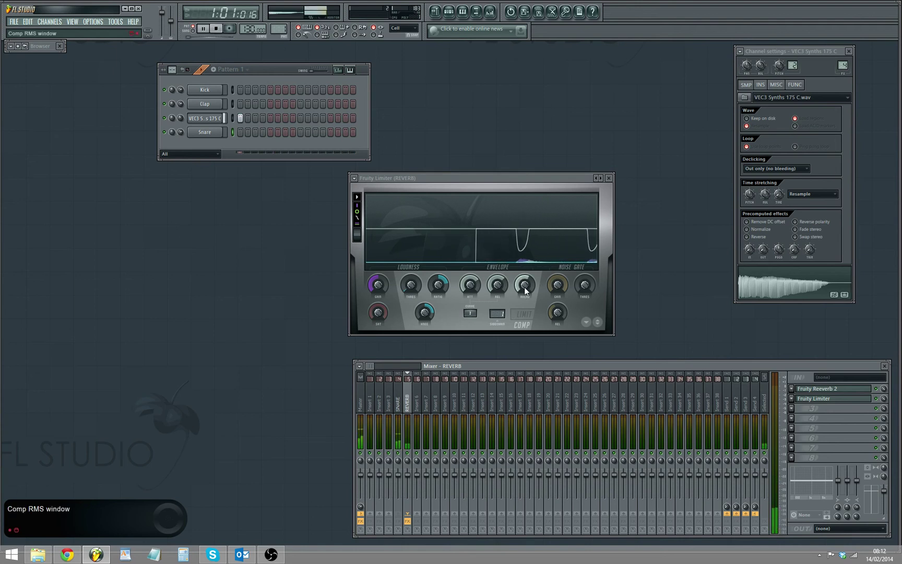
Raise the compressor RMS window to about 402 ms and pause playback
{"action": "scroll", "coordinate": [524, 287], "scroll_direction": "up", "scroll_amount": 10}
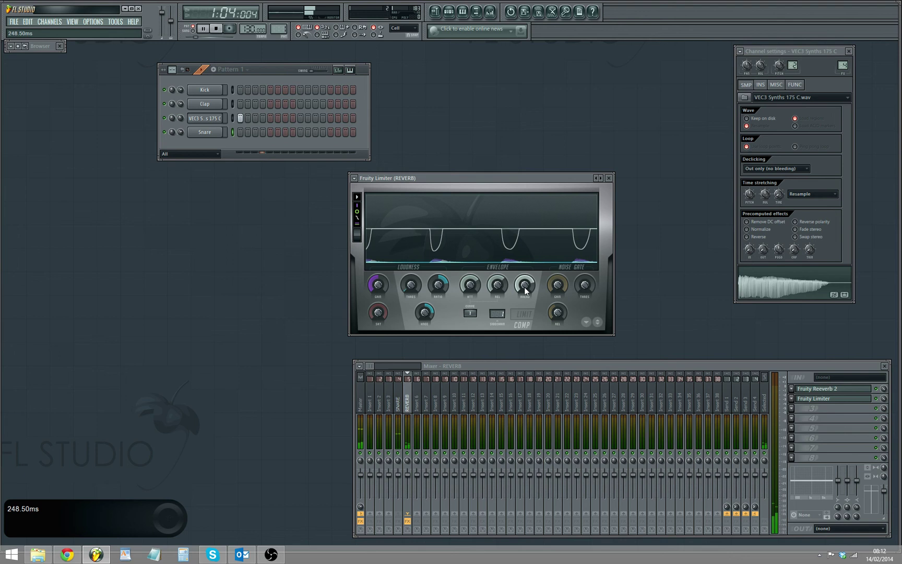
{"action": "scroll", "coordinate": [524, 287], "scroll_direction": "up", "scroll_amount": 5}
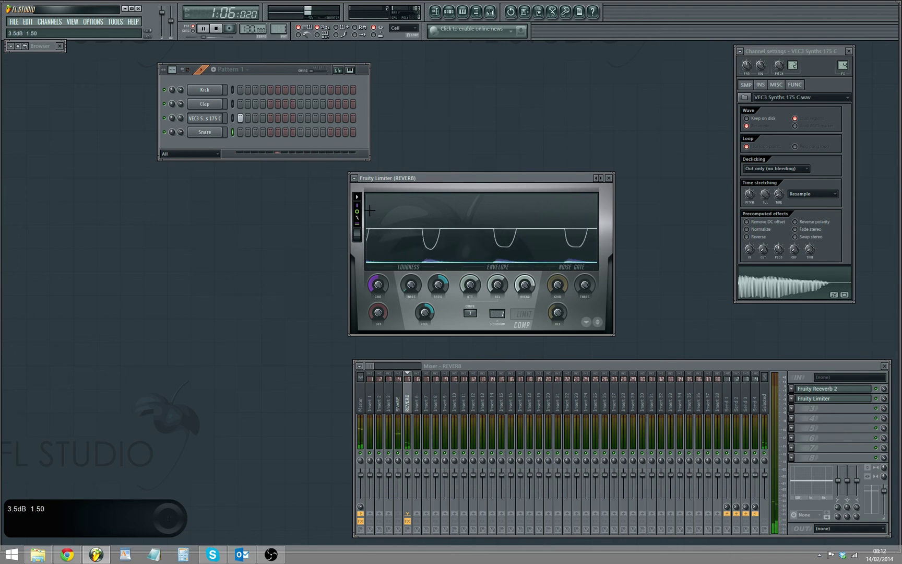
{"action": "left_click", "coordinate": [203, 28]}
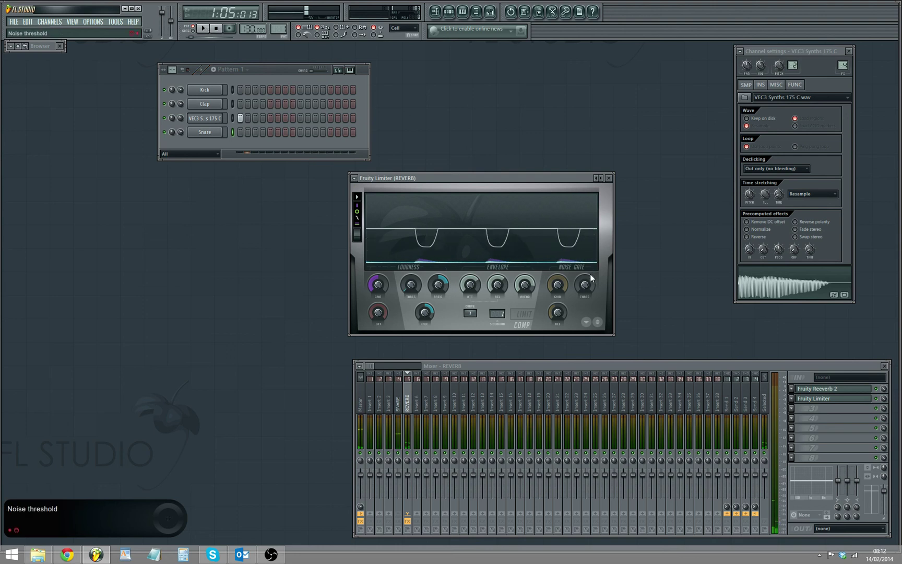